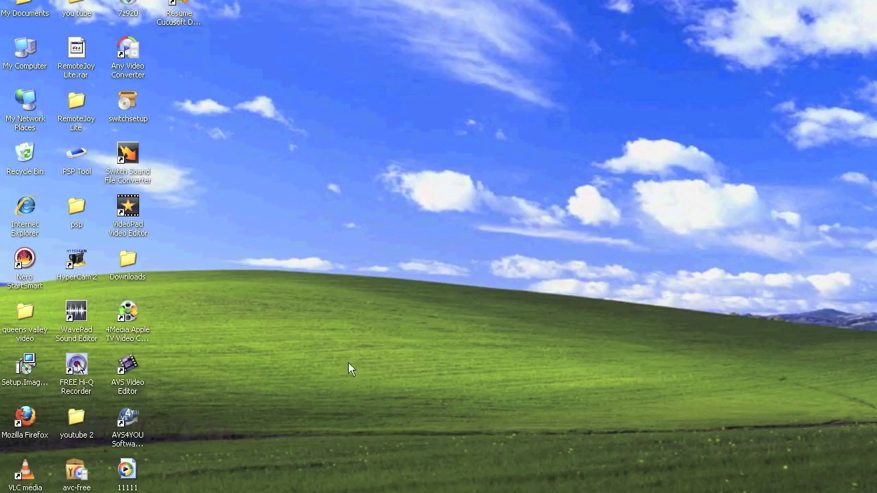
# - In Firefox, open the Dashhacks PSP CFW 6.35 PRO-B8 page (psp.dashhacks.com/file/2078) and scroll to its download link
pyautogui.click(28, 420)
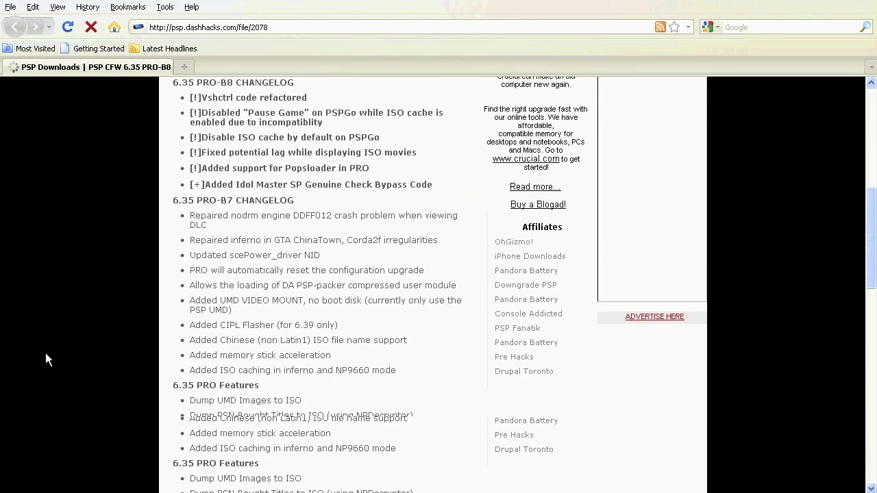
pyautogui.scroll(-10, 45, 353)
pyautogui.scroll(-5, 64, 319)
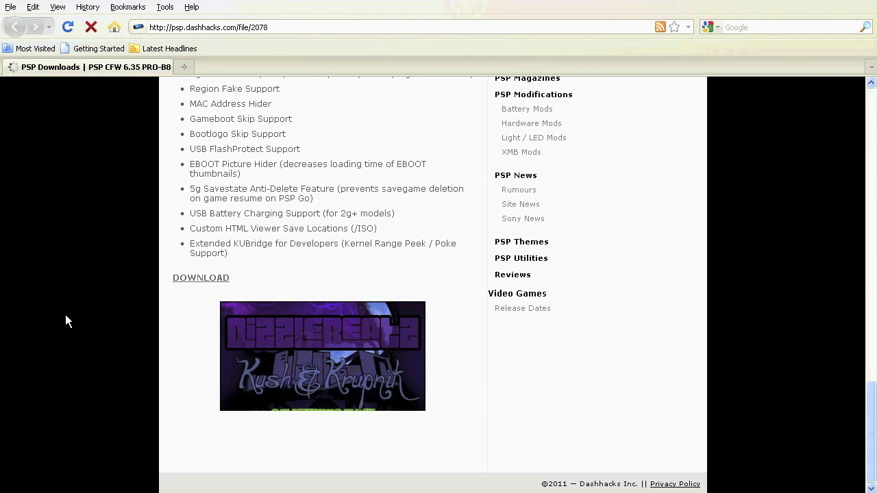
pyautogui.click(198, 278)
pyautogui.scroll(-10, 211, 357)
pyautogui.scroll(-10, 211, 356)
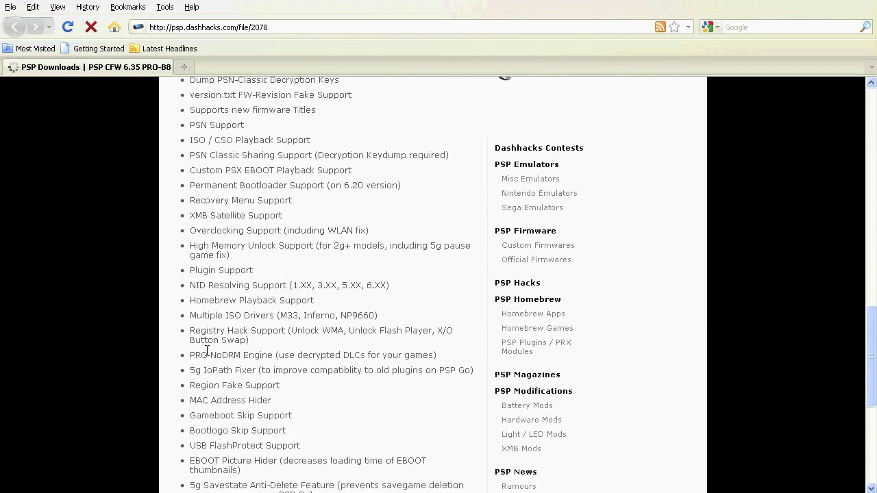
pyautogui.scroll(-7, 211, 356)
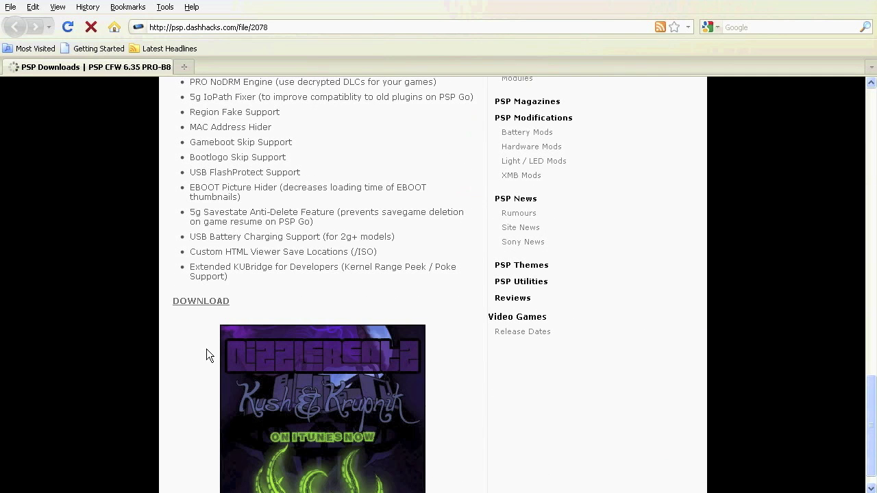
# - Download 635PRO-B8.rar from the Dashhacks page and save it to the Desktop
pyautogui.click(176, 308)
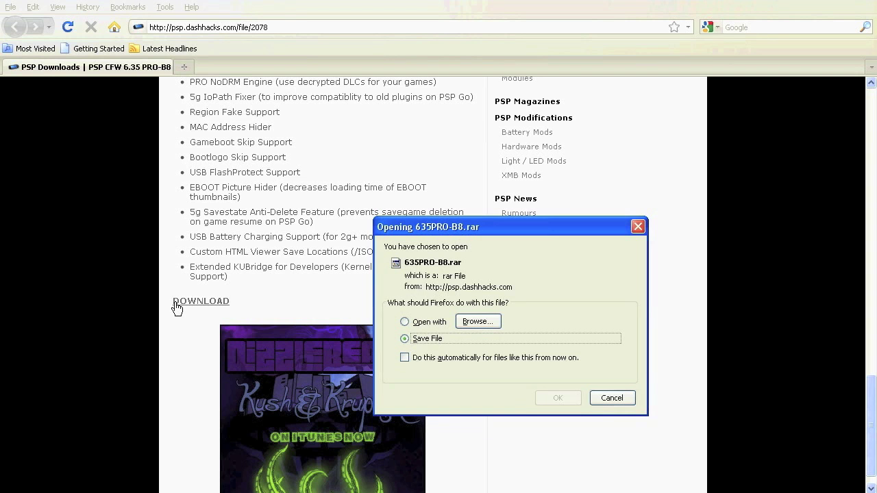
pyautogui.click(543, 396)
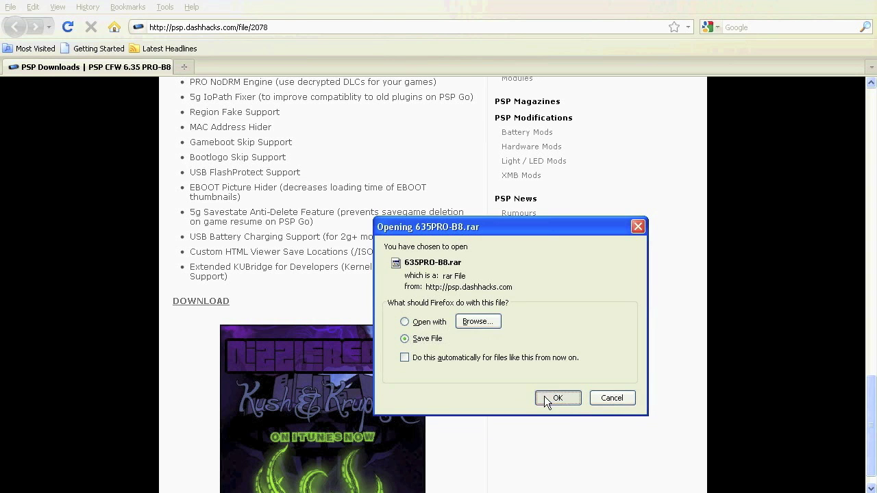
pyautogui.click(27, 124)
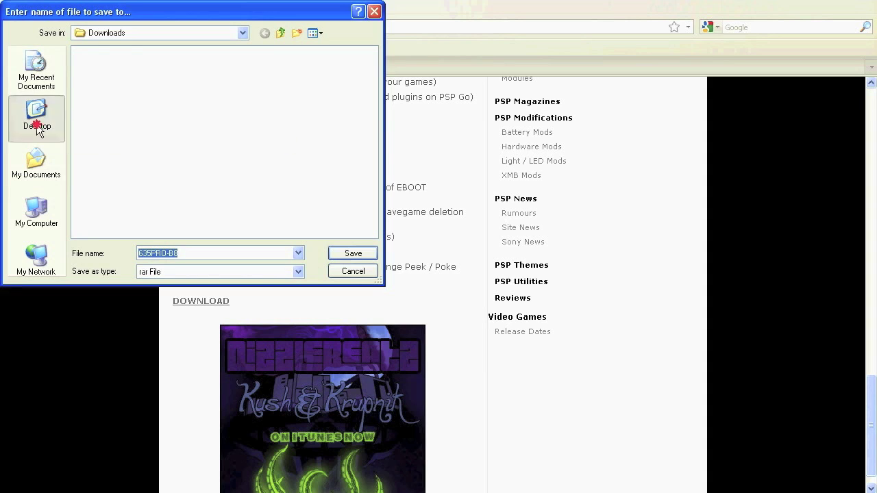
pyautogui.click(352, 253)
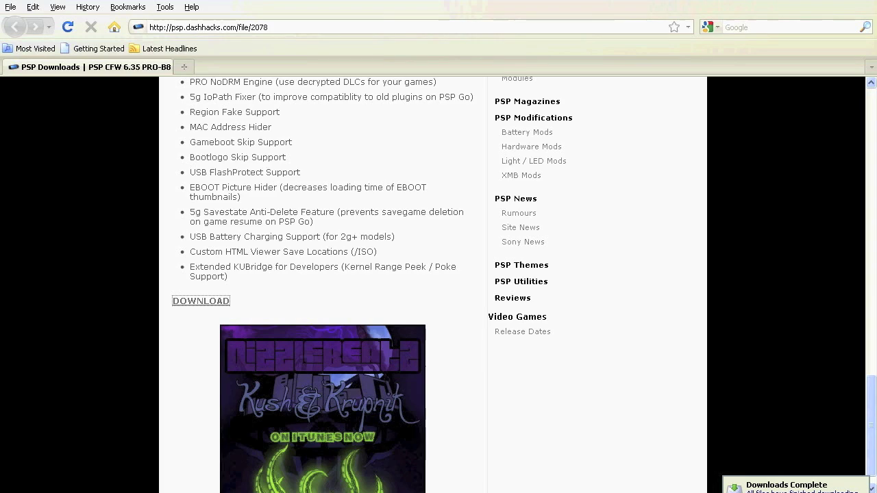
# - Extract the desktop's 635PRO-B8.rar with 7-Zip into a 635PRO-B8 folder
pyautogui.press('super+d')
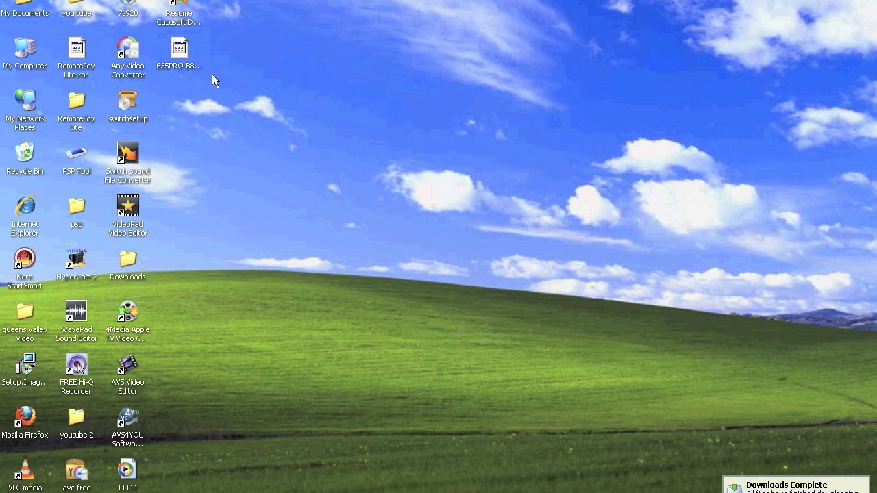
pyautogui.rightClick(168, 62)
pyautogui.moveTo(217, 57)
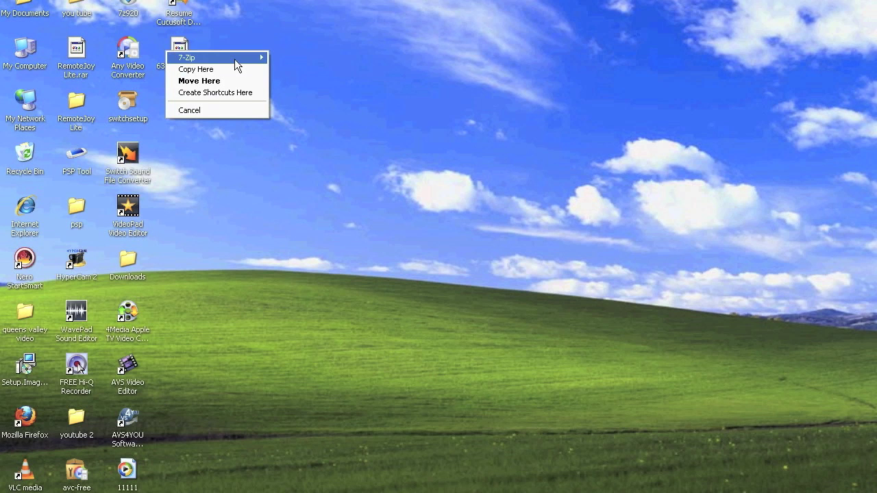
pyautogui.click(290, 69)
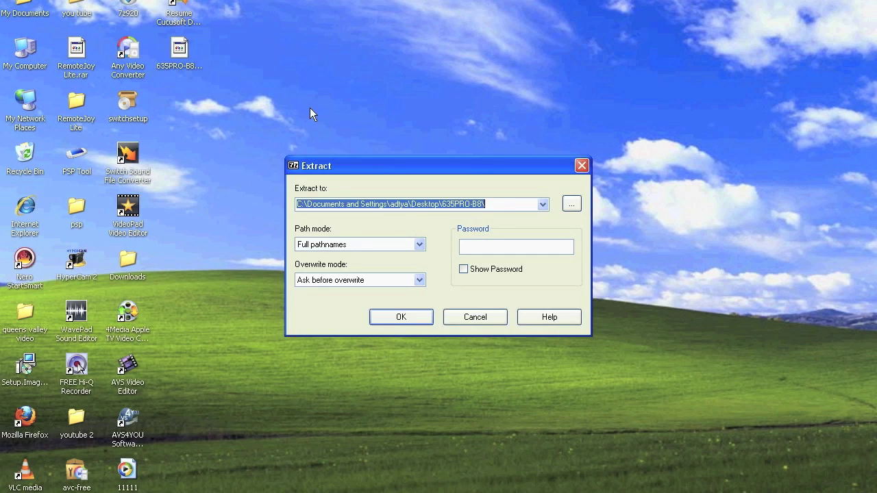
pyautogui.click(394, 315)
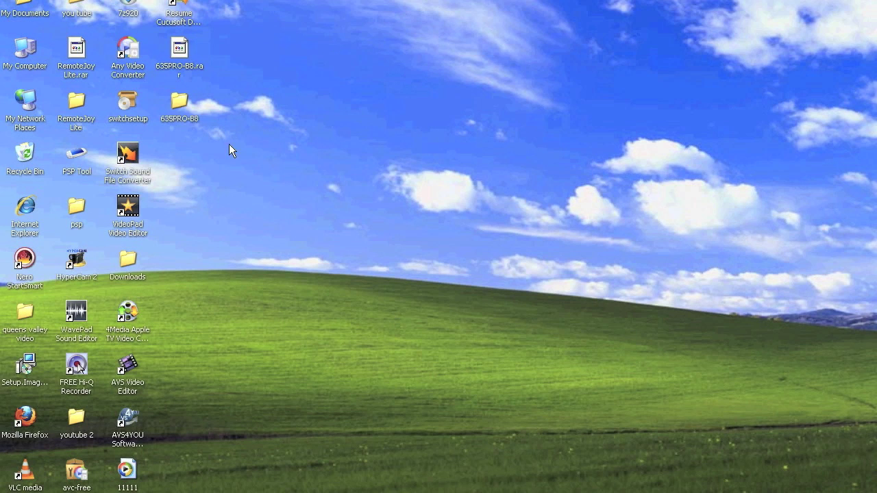
# - Open the extracted 635PRO-B8 folder and copy its FastRecovery and PROUPDATE folders
pyautogui.doubleClick(180, 103)
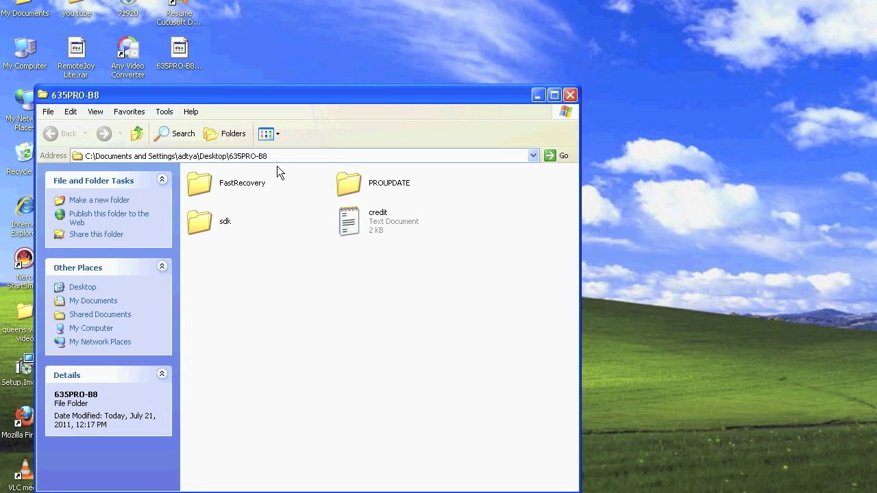
pyautogui.moveTo(185, 96)
pyautogui.mouseDown()
pyautogui.moveTo(322, 88)
pyautogui.moveTo(346, 53)
pyautogui.mouseUp()
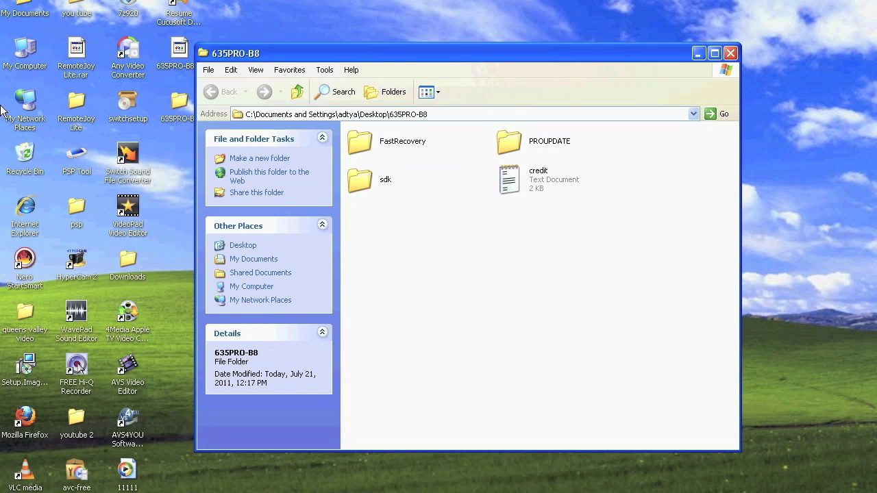
pyautogui.moveTo(600, 152); pyautogui.dragTo(329, 114)
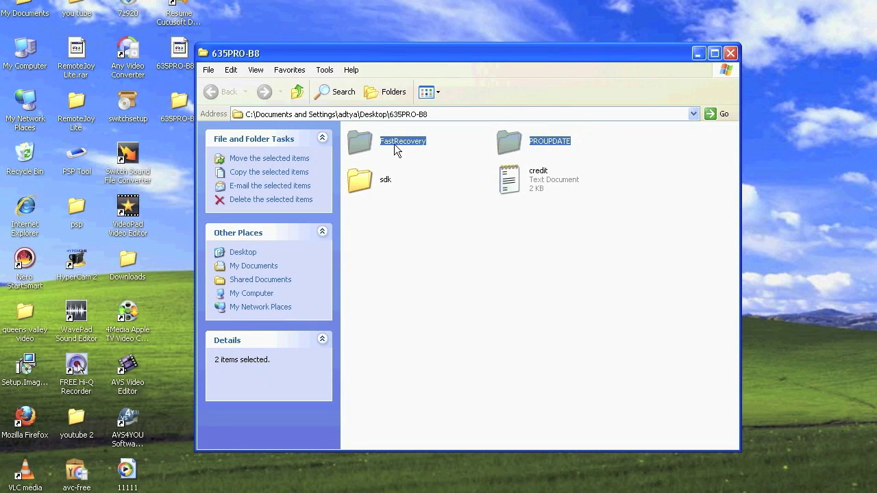
pyautogui.rightClick(360, 137)
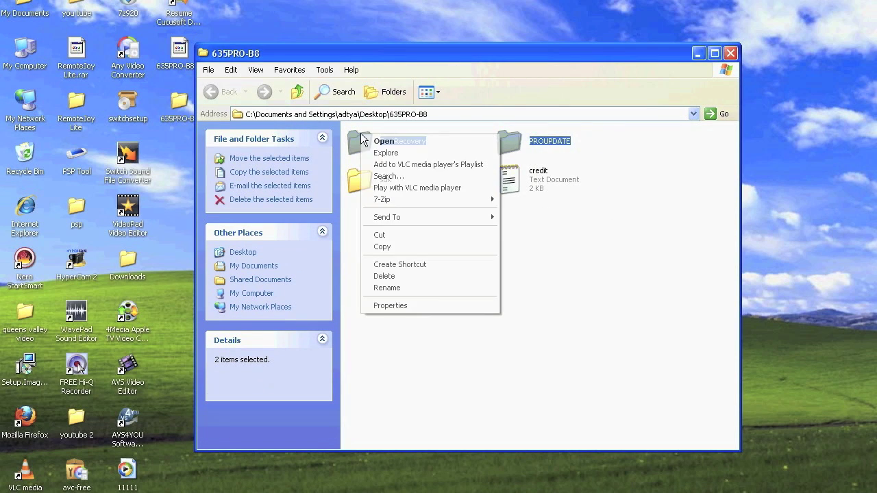
pyautogui.click(407, 248)
# - Close 635PRO-B8, open Removable Disk (E:) from My Computer, and dismiss the error and AutoPlay prompts
pyautogui.click(730, 53)
pyautogui.doubleClick(25, 55)
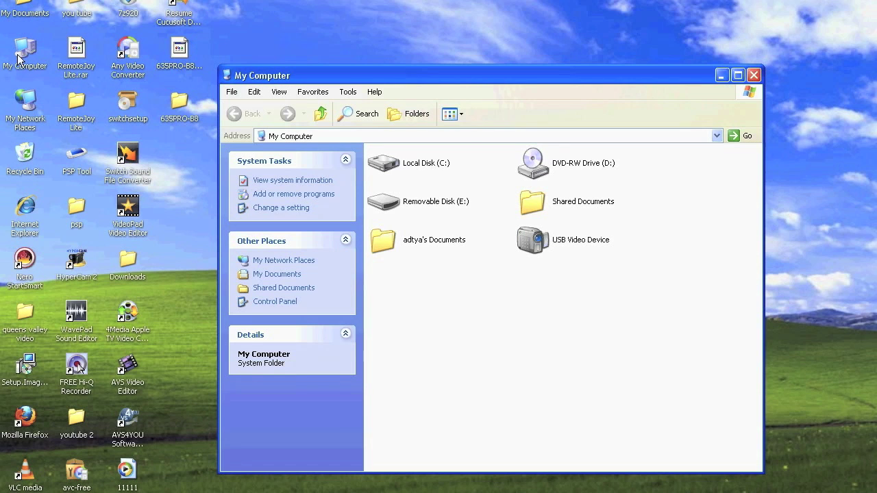
pyautogui.doubleClick(377, 208)
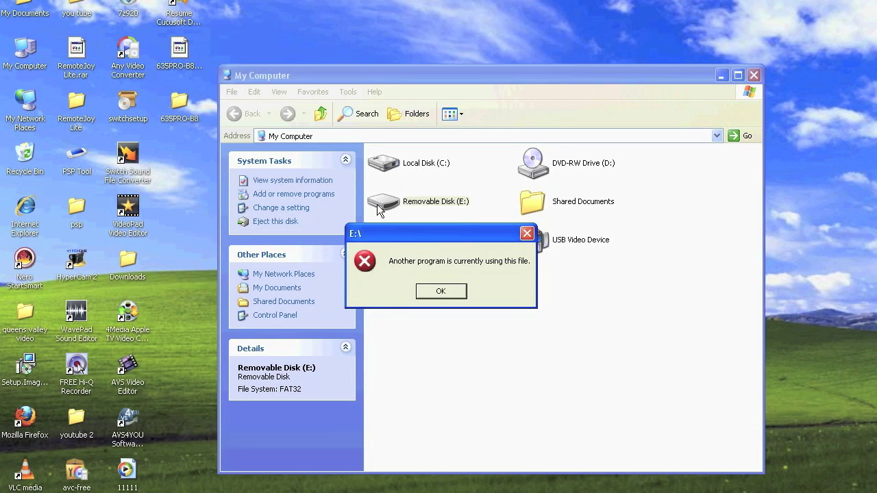
pyautogui.click(431, 293)
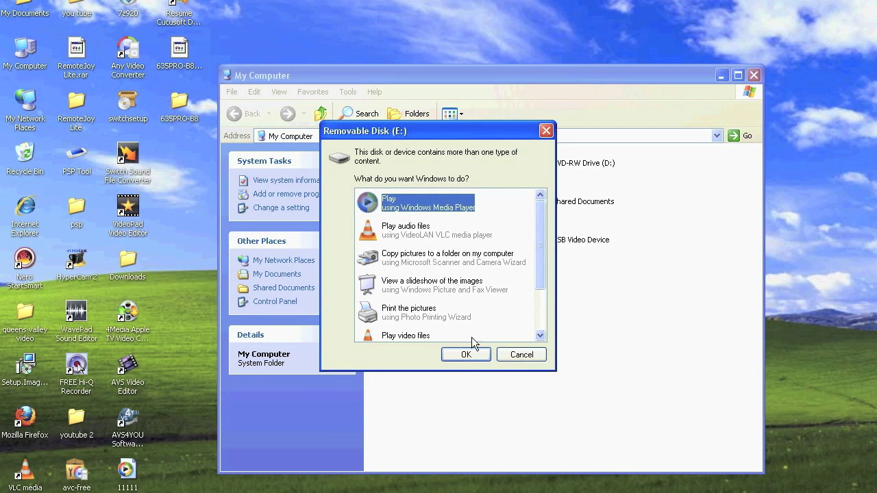
pyautogui.scroll(-1, 458, 318)
pyautogui.click(546, 131)
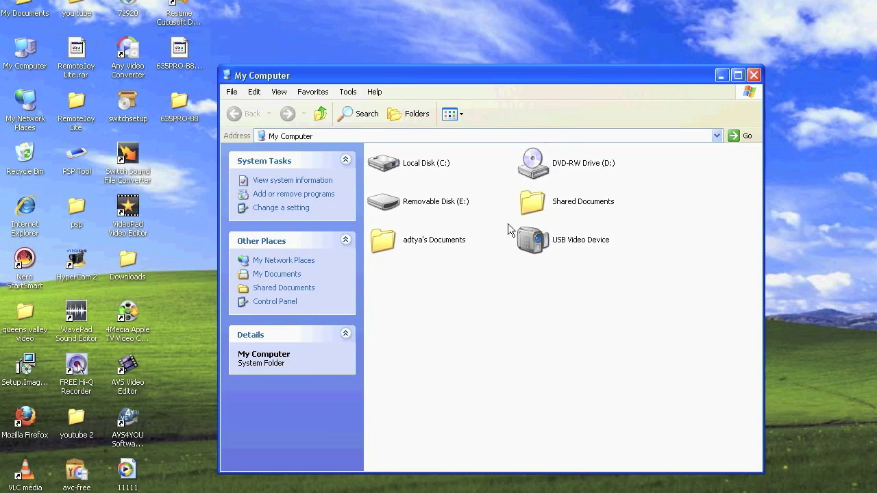
# - Paste FastRecovery and PROUPDATE into E:\PSP\GAME beside the UPDATE folder
pyautogui.doubleClick(385, 204)
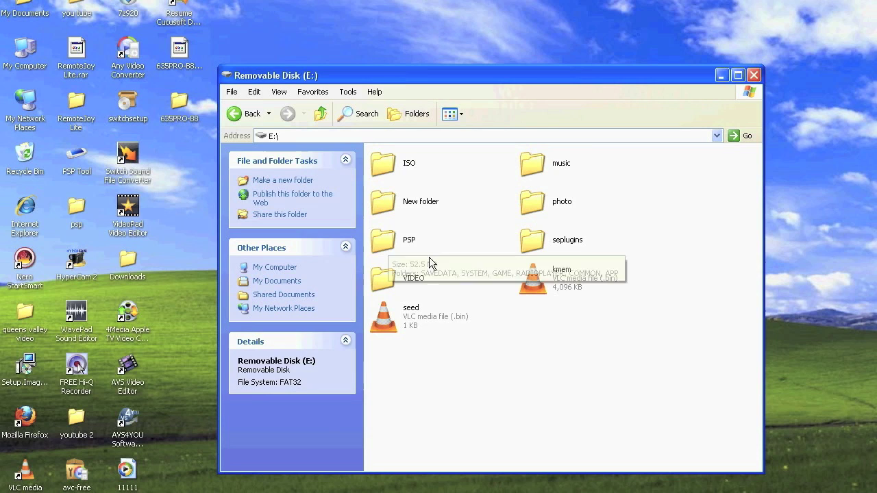
pyautogui.doubleClick(388, 238)
pyautogui.moveTo(394, 202)
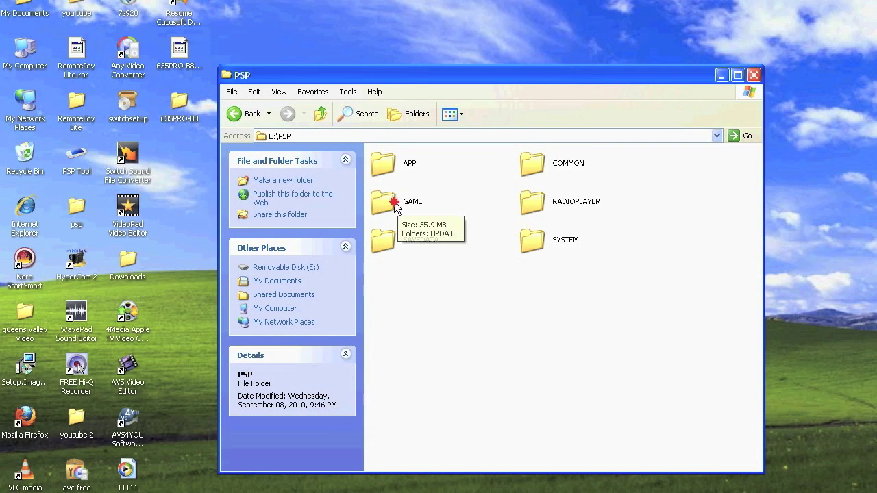
pyautogui.doubleClick(387, 201)
pyautogui.rightClick(446, 214)
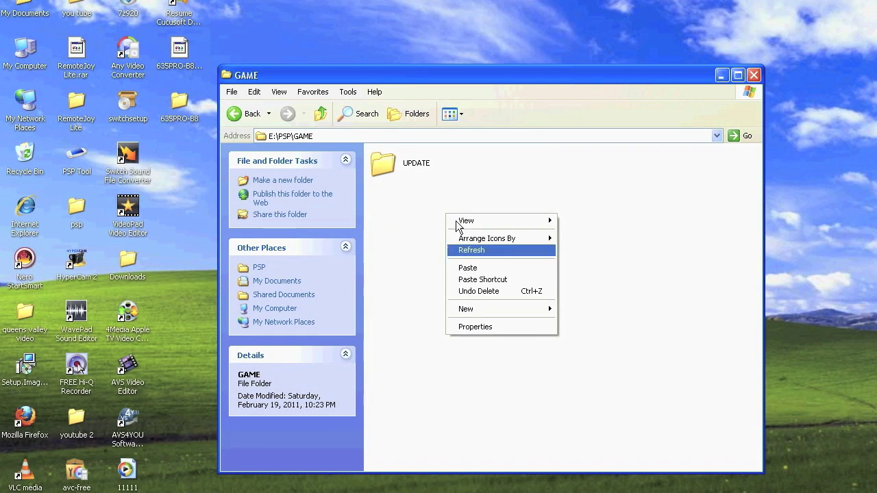
pyautogui.click(477, 266)
pyautogui.click(536, 226)
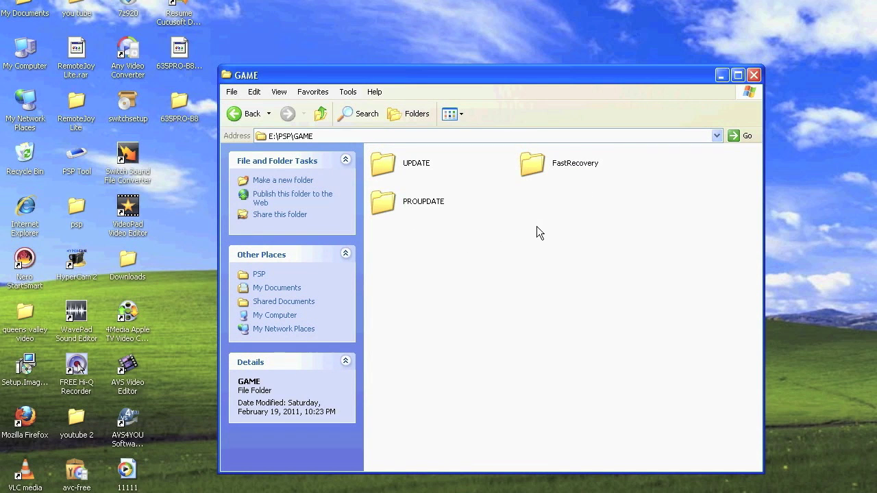
# - Close the GAME folder window before switching to the PSP
pyautogui.click(752, 74)
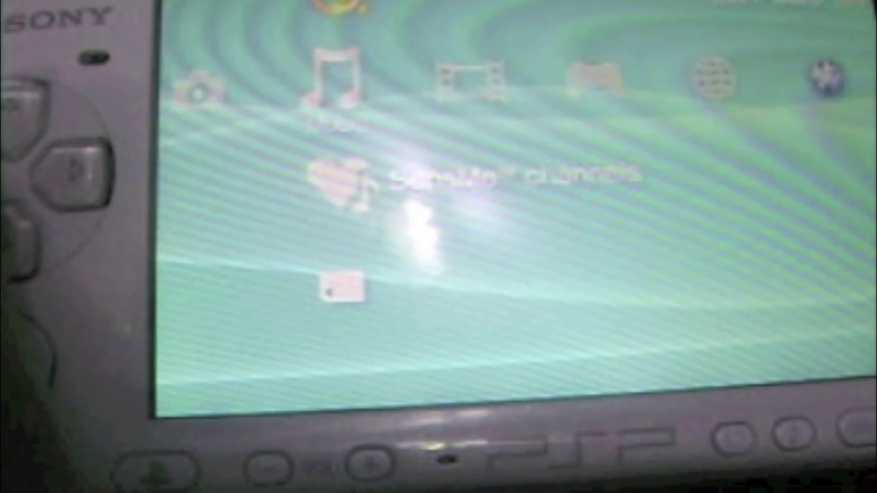